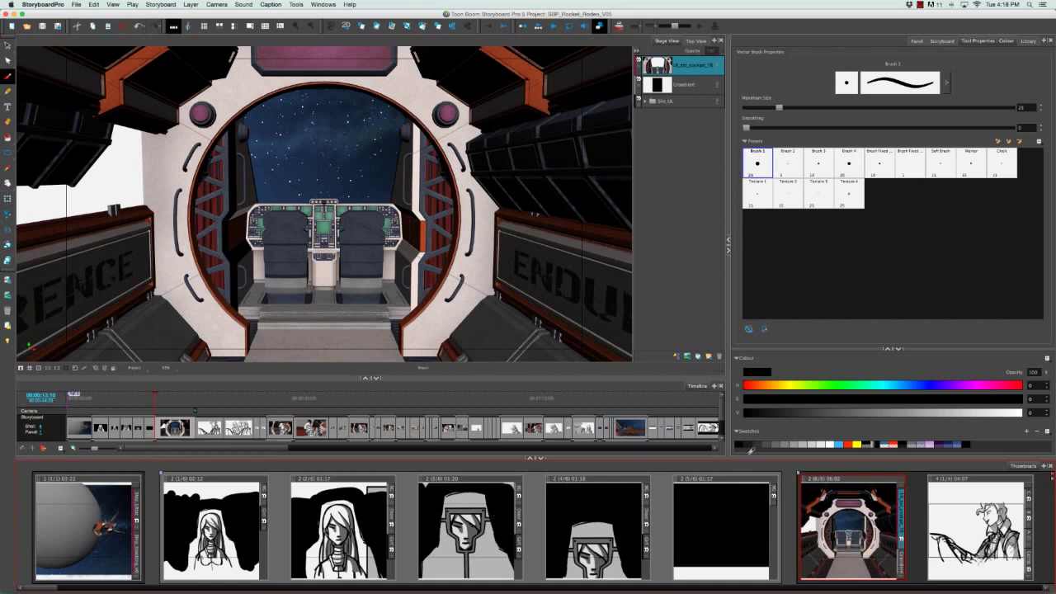
Step: Show the current panel's shot, panel, duration, dialog and notes fields in the Panel view
click(916, 41)
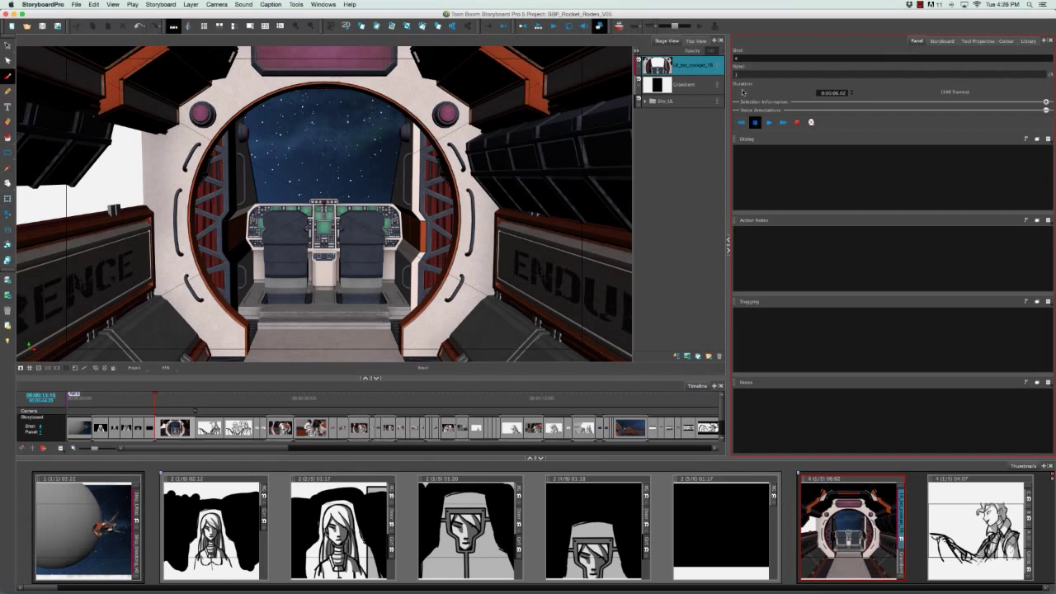
Step: Enable Override Naming Preference and Allow Custom Panel Names in the project's Naming properties
click(161, 5)
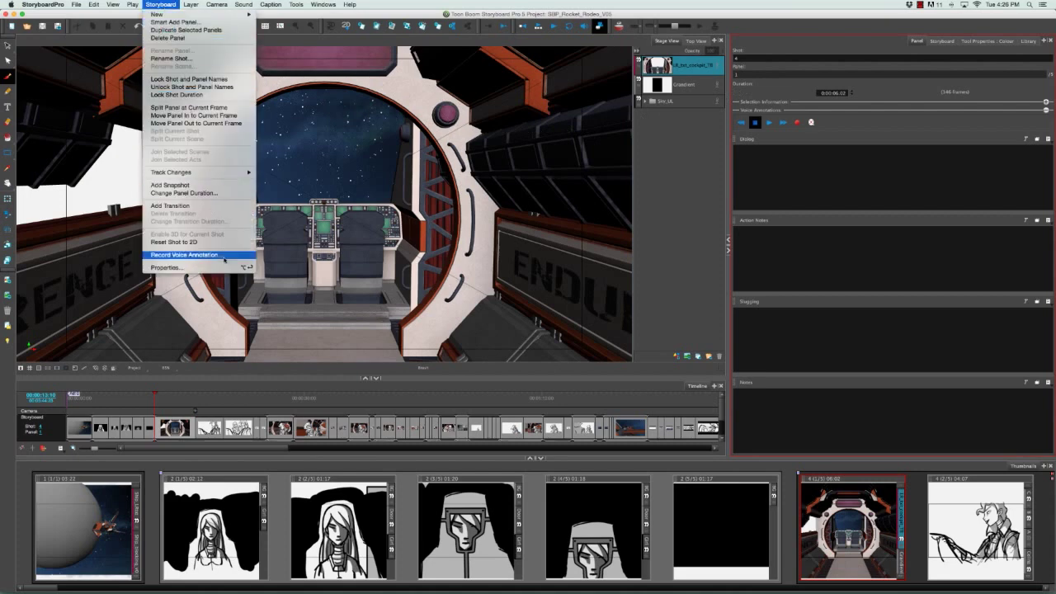
click(221, 268)
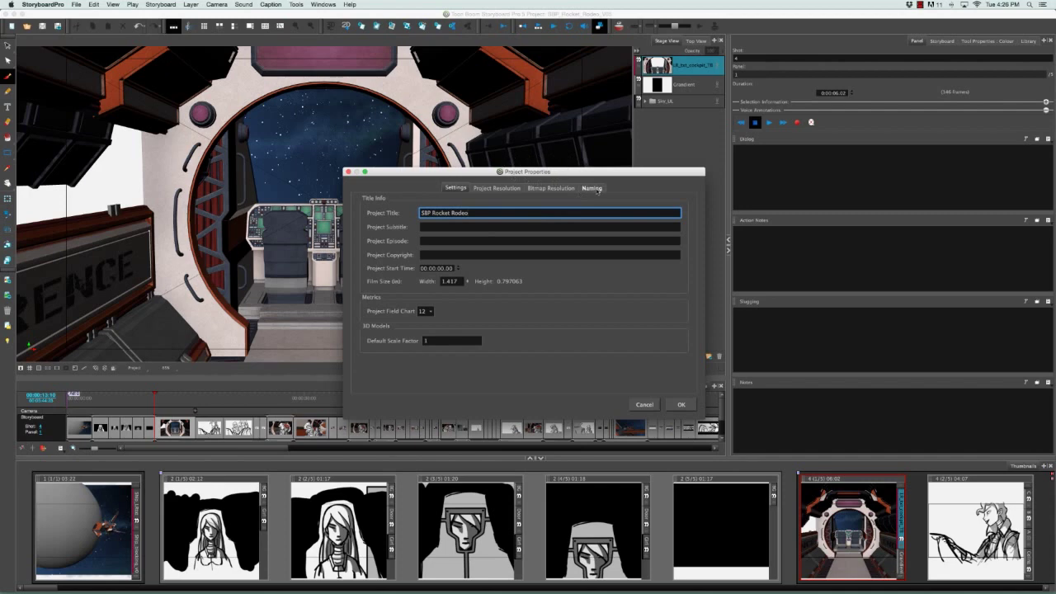
click(592, 188)
click(367, 202)
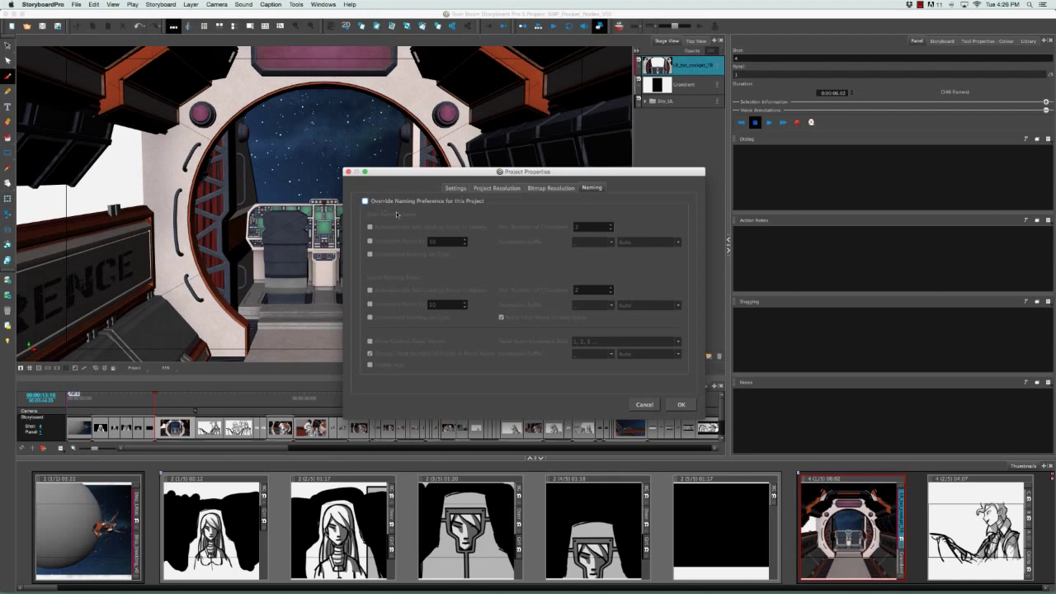
click(365, 201)
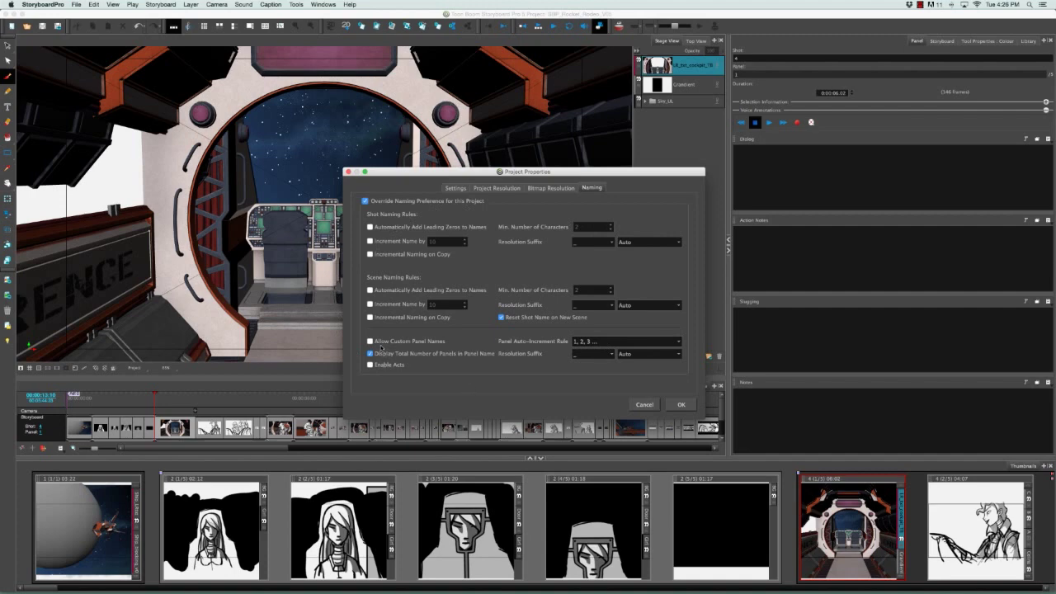
click(370, 341)
click(681, 405)
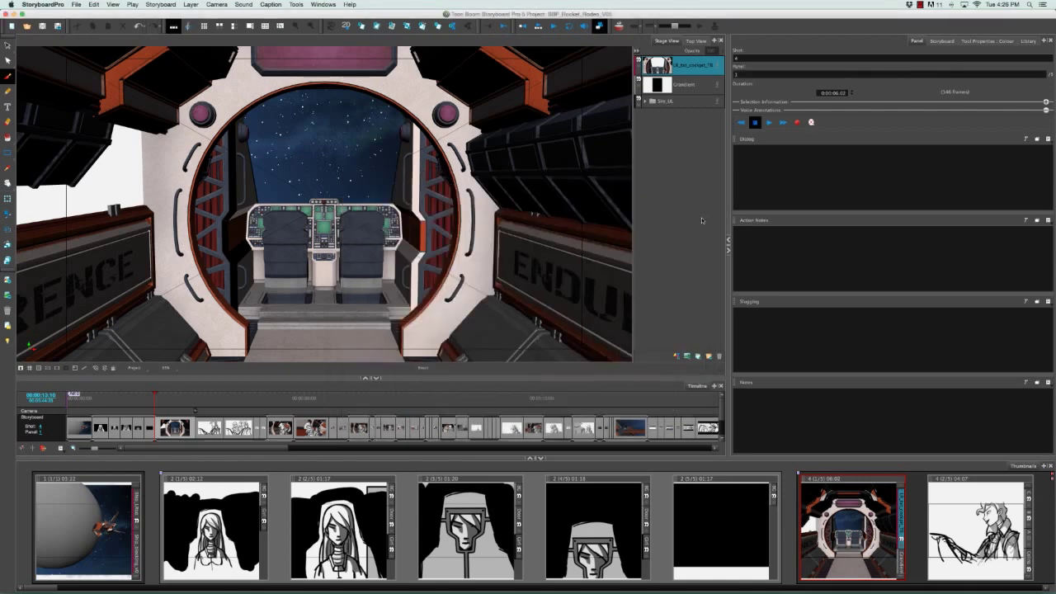
Step: Rename the scene 4 cockpit panel from '1' to 'Cockpit'
click(779, 74)
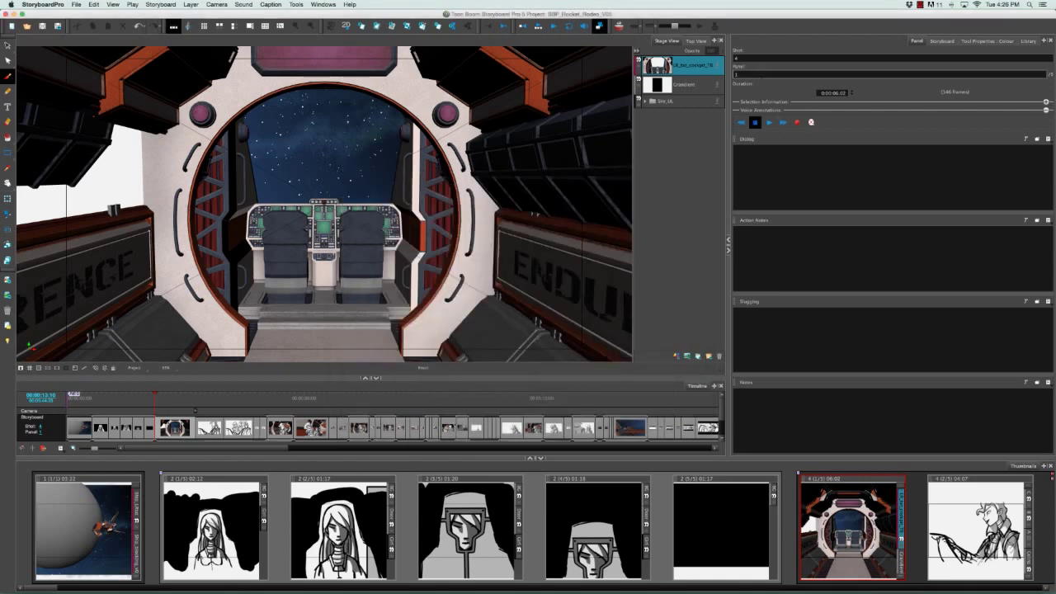
click(789, 74)
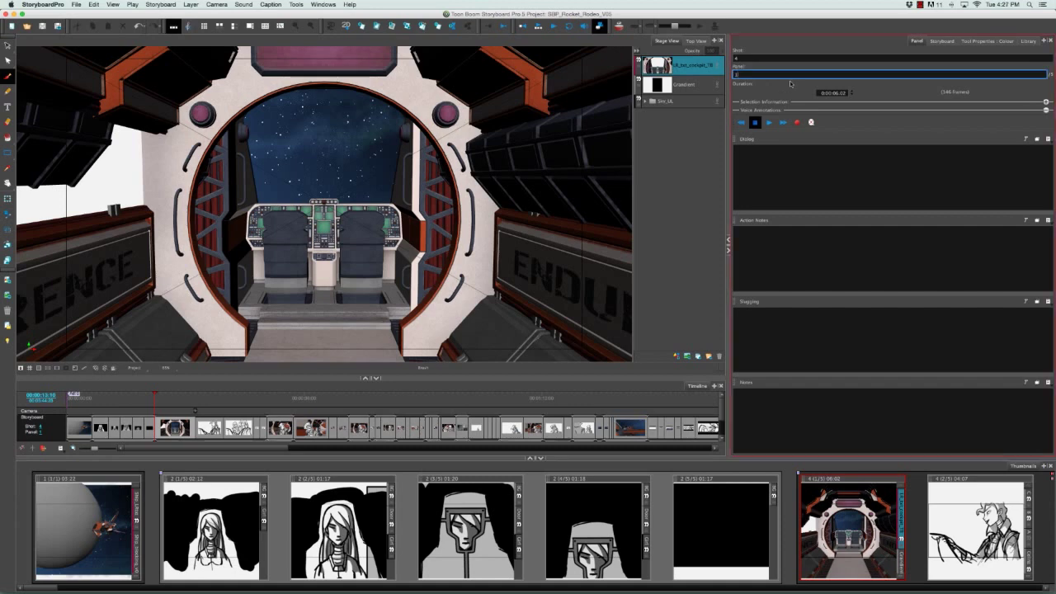
key(BackSpace)
key(Return)
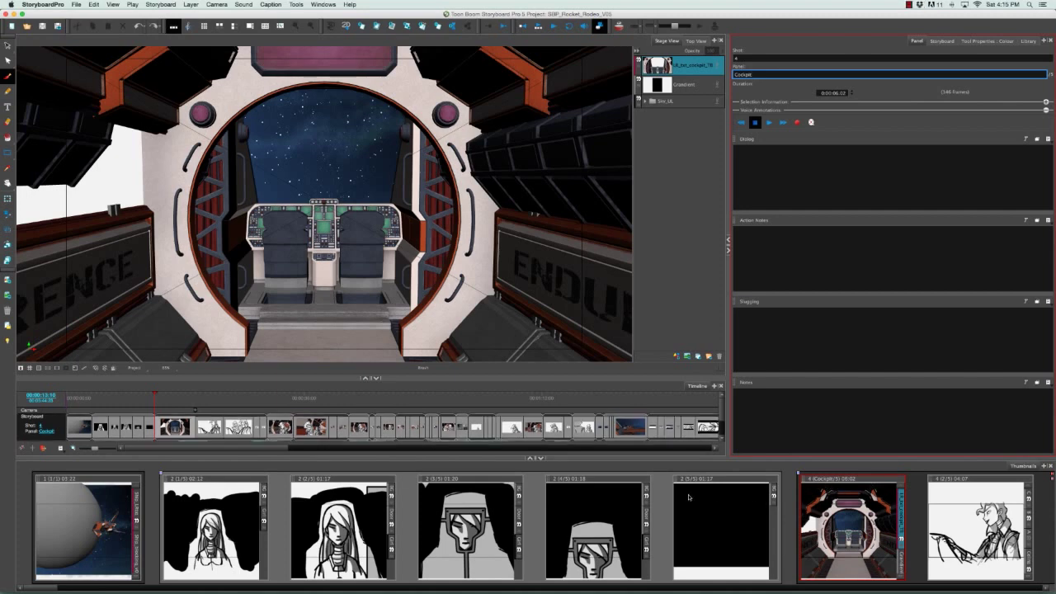
Step: Turn the first cockpit character panel (12, 1/2) into the start of new shot 11_A
drag(40, 588, 134, 591)
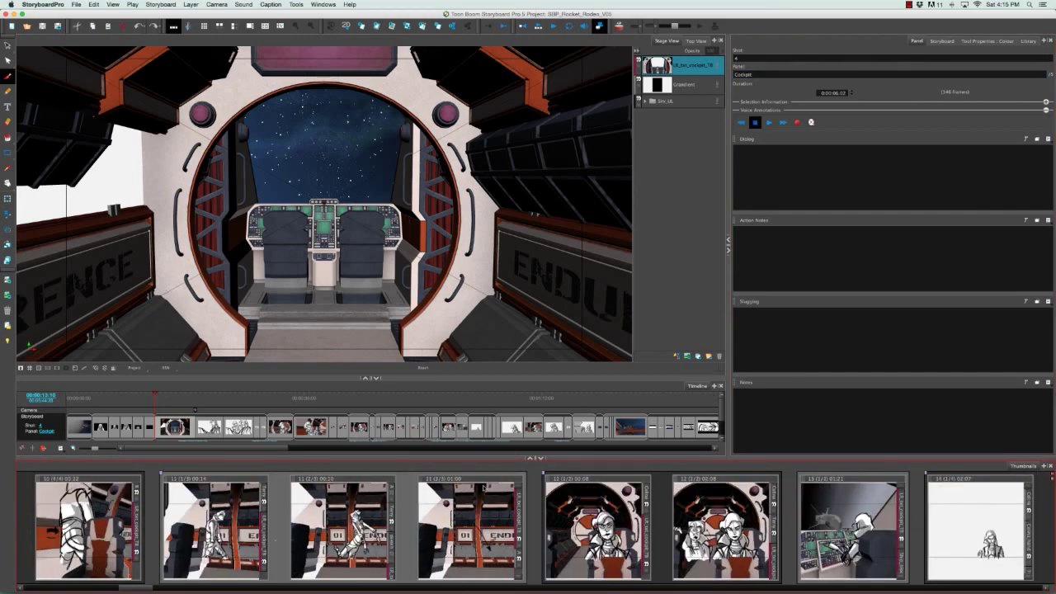
click(485, 490)
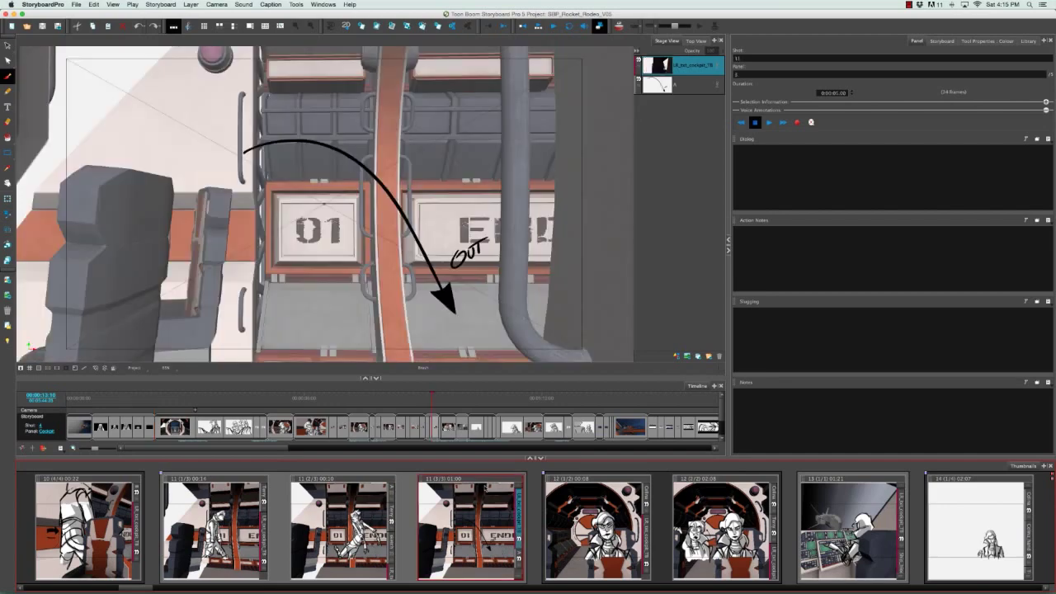
click(582, 492)
right_click(576, 490)
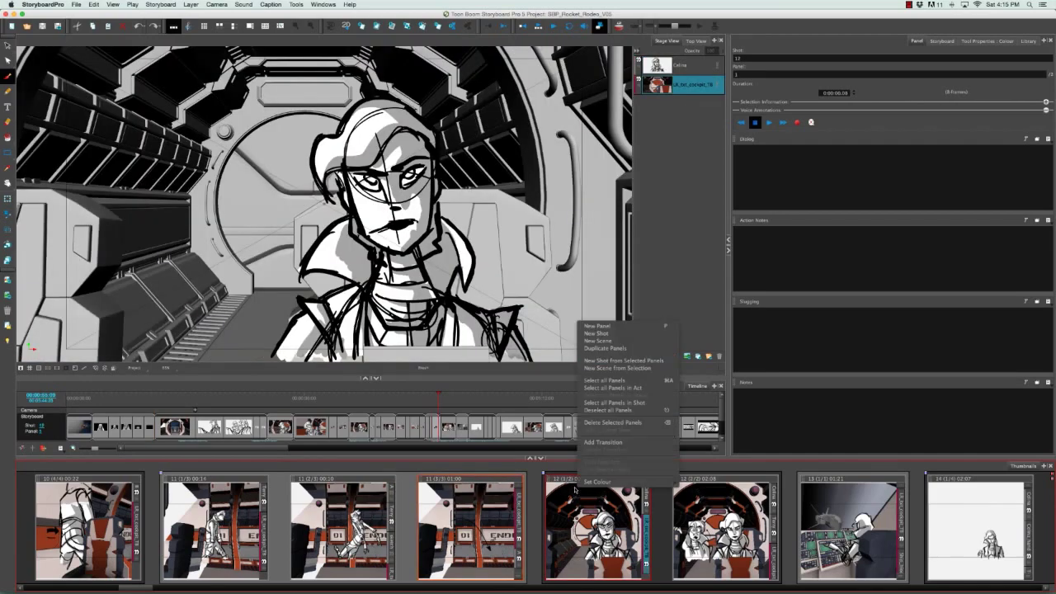
click(585, 364)
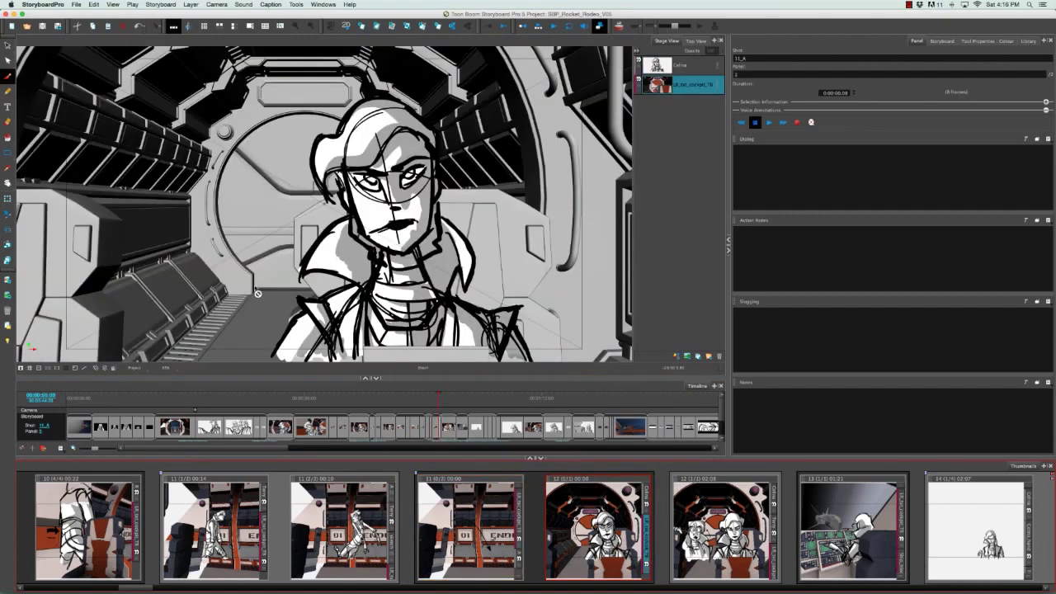
Step: Insert a 24-frame blank panel before the second cockpit character panel and keep the shot name
click(361, 25)
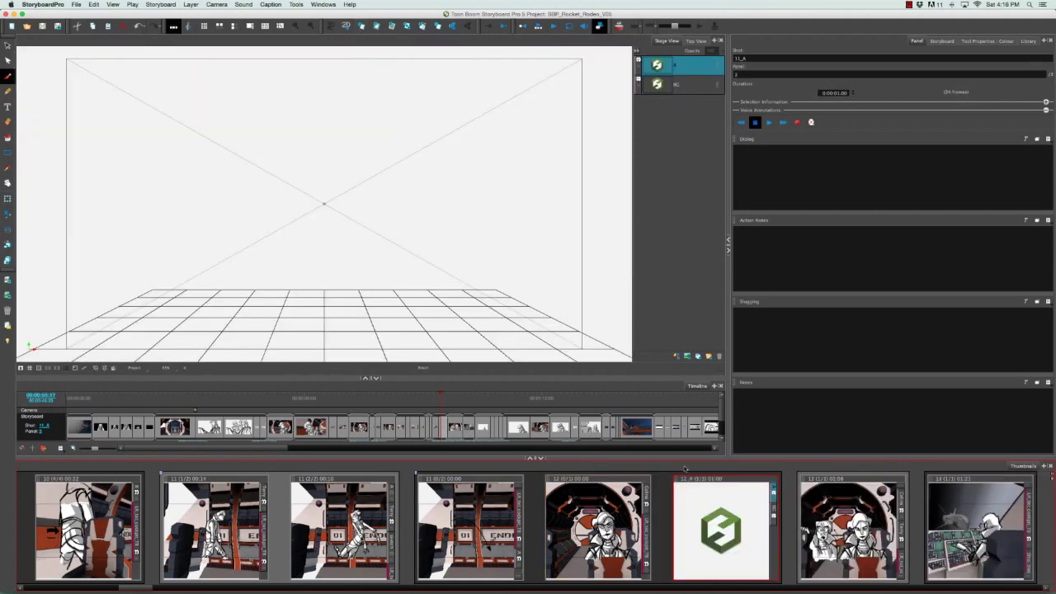
mouse_move(684, 468)
mouse_down()
mouse_move(799, 491)
mouse_move(788, 490)
mouse_up()
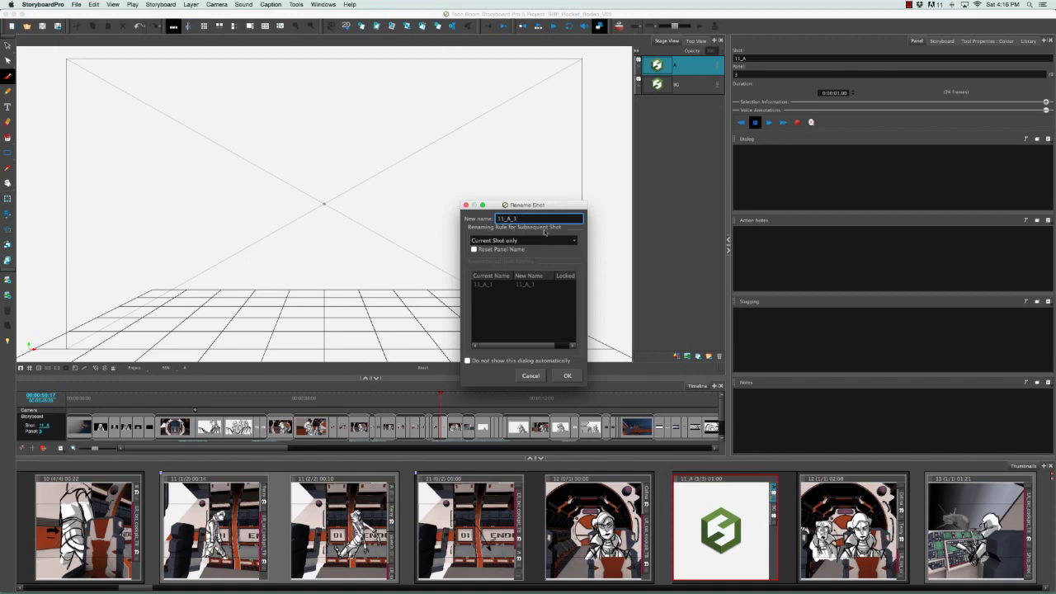
click(567, 375)
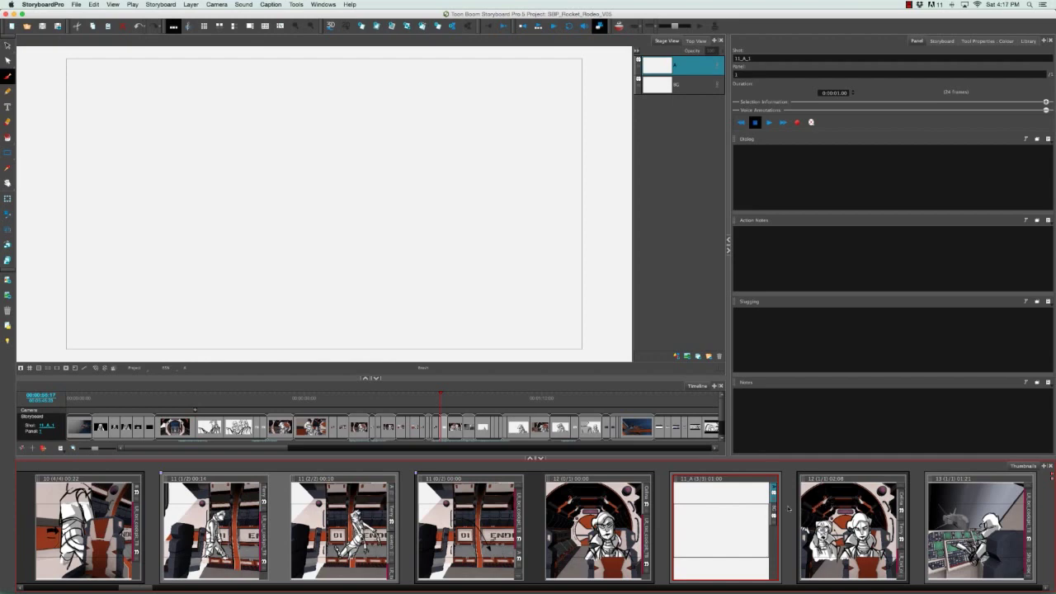
Step: Select shot 11's OUT-arrow panel and start the Storyboard menu's Rename Shot command
click(473, 487)
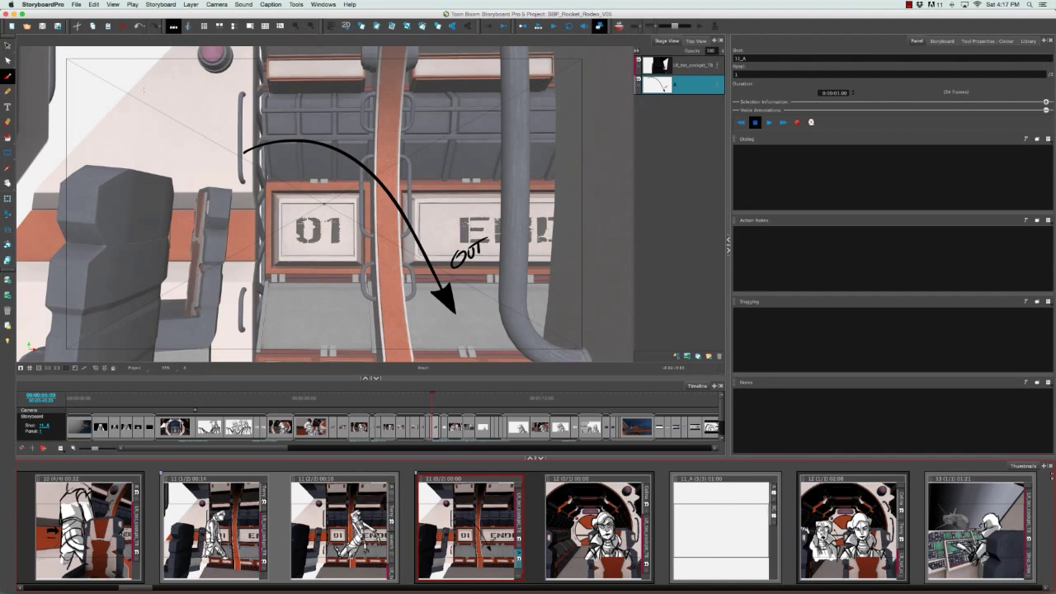
click(165, 5)
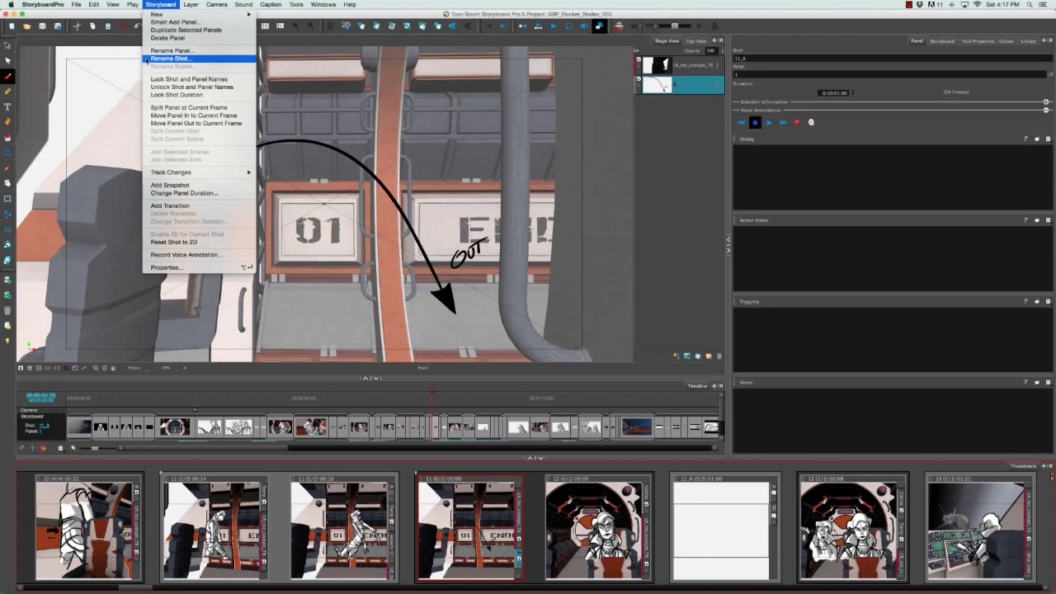
click(148, 58)
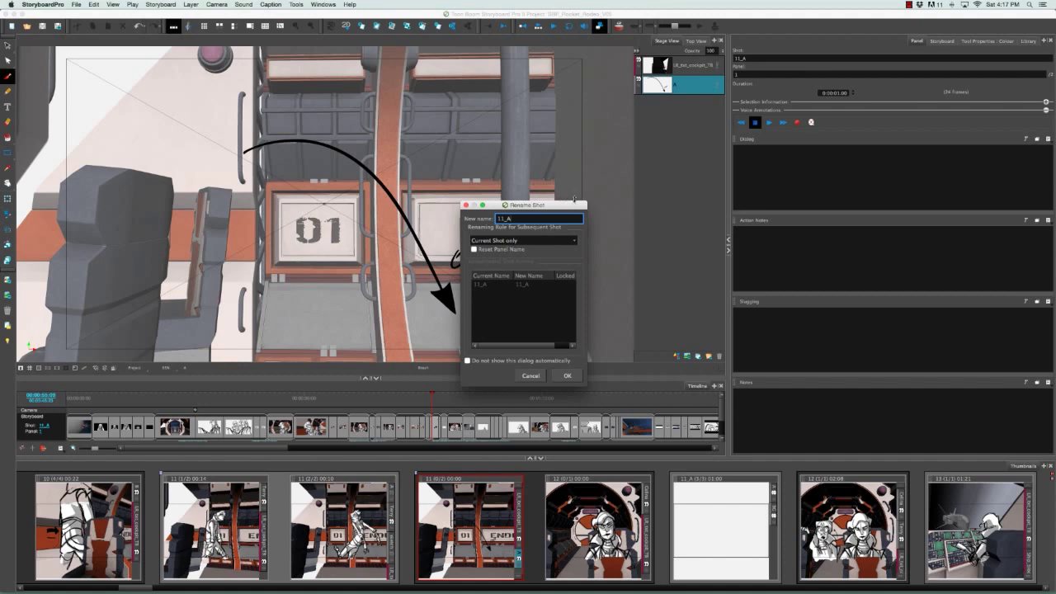
Step: Set Rename Shot to Renumber Shots with new name 12 and Reset Panel Name ticked
click(575, 241)
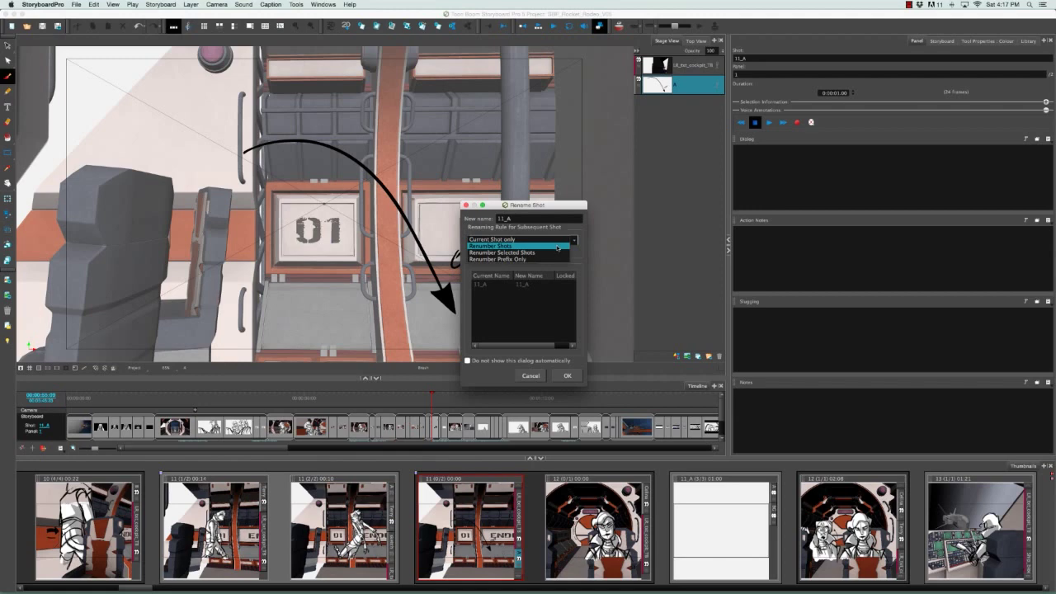
click(558, 247)
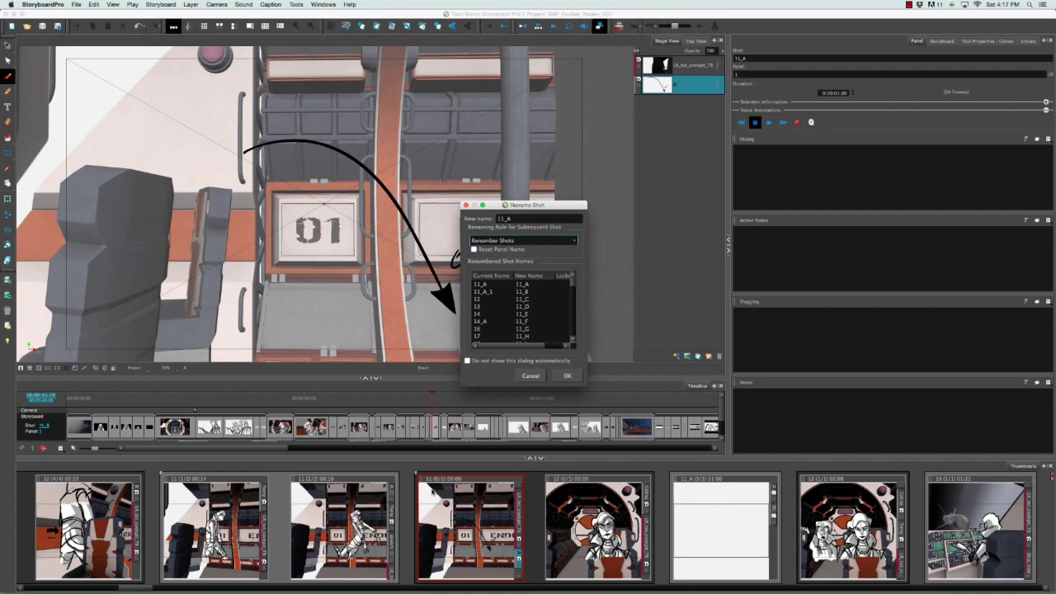
click(483, 336)
click(476, 285)
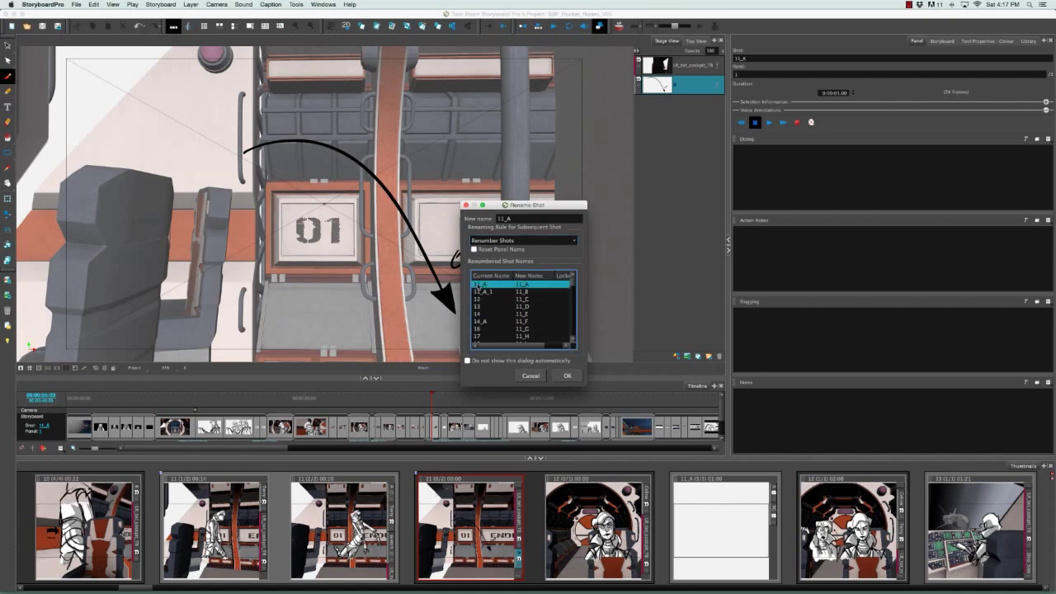
click(507, 218)
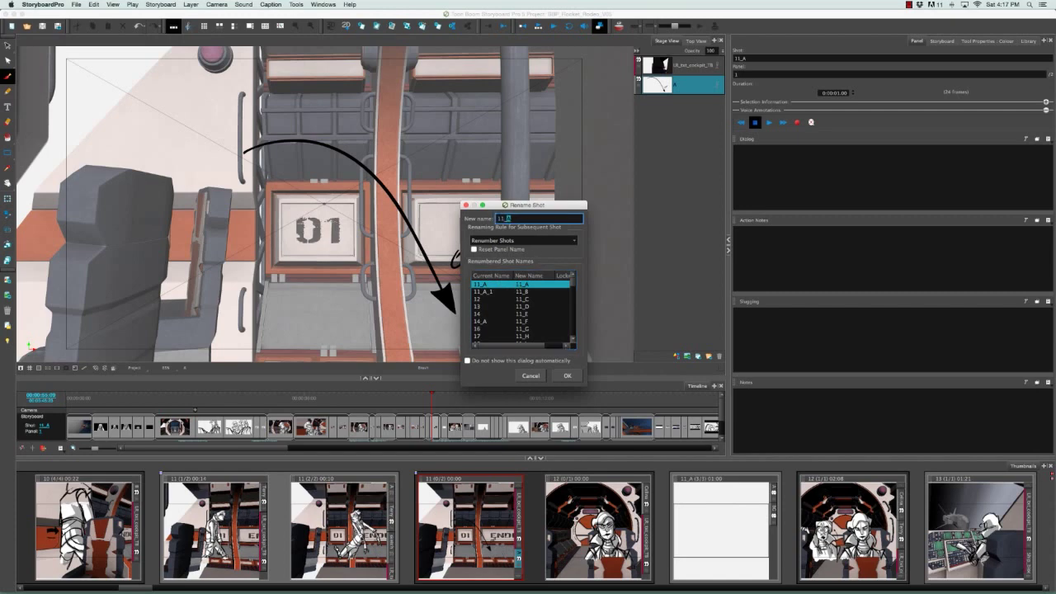
double_click(506, 218)
text(12)
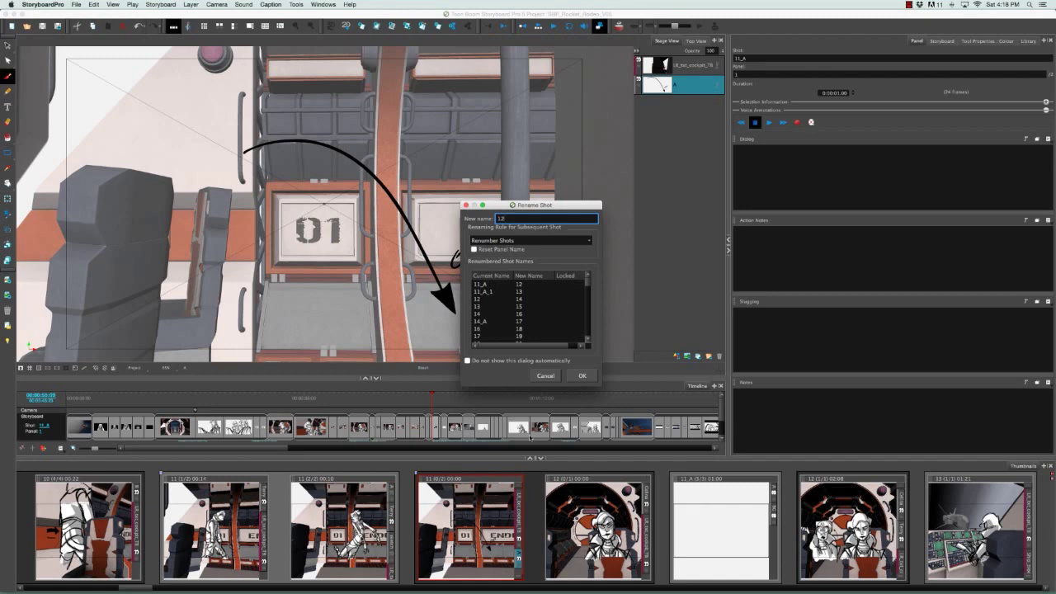
mouse_move(486, 328)
mouse_down()
mouse_move(485, 300)
mouse_move(500, 294)
mouse_up()
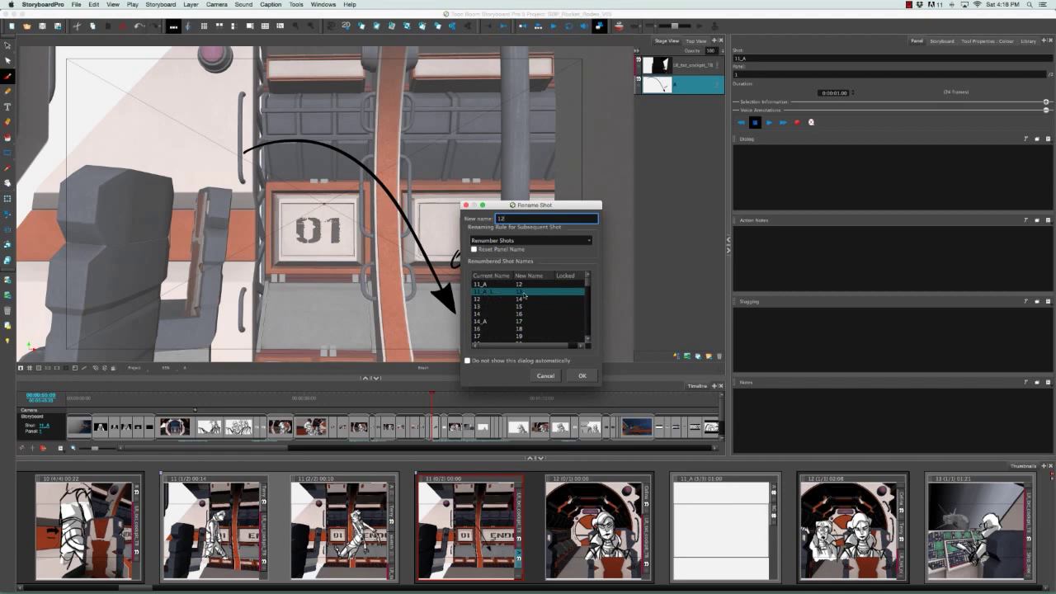
drag(524, 293, 527, 301)
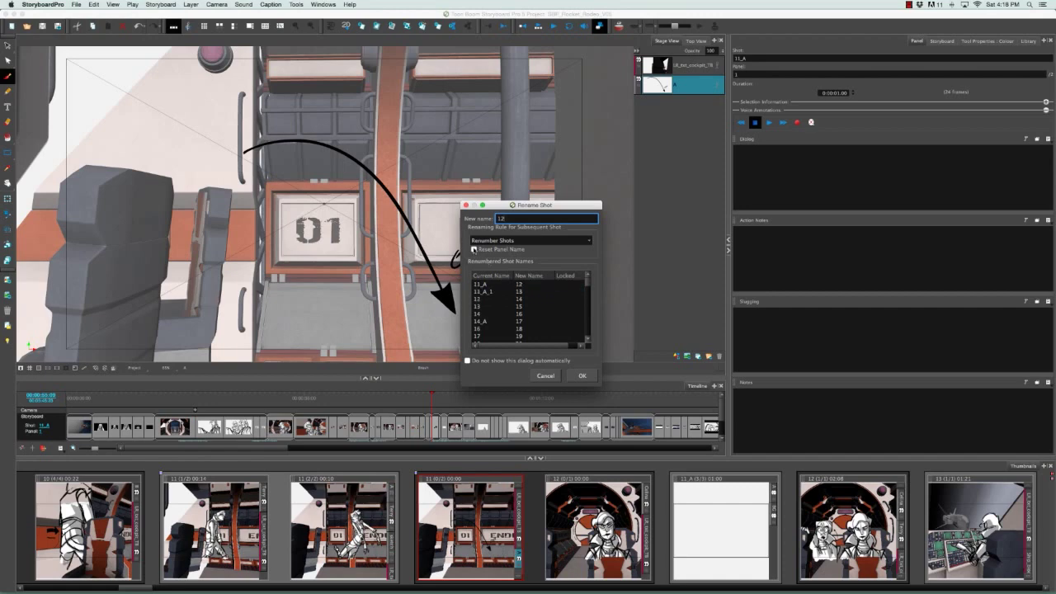
click(474, 250)
Step: Apply the renumbering and check the later shots, now numbered up to 16
click(582, 376)
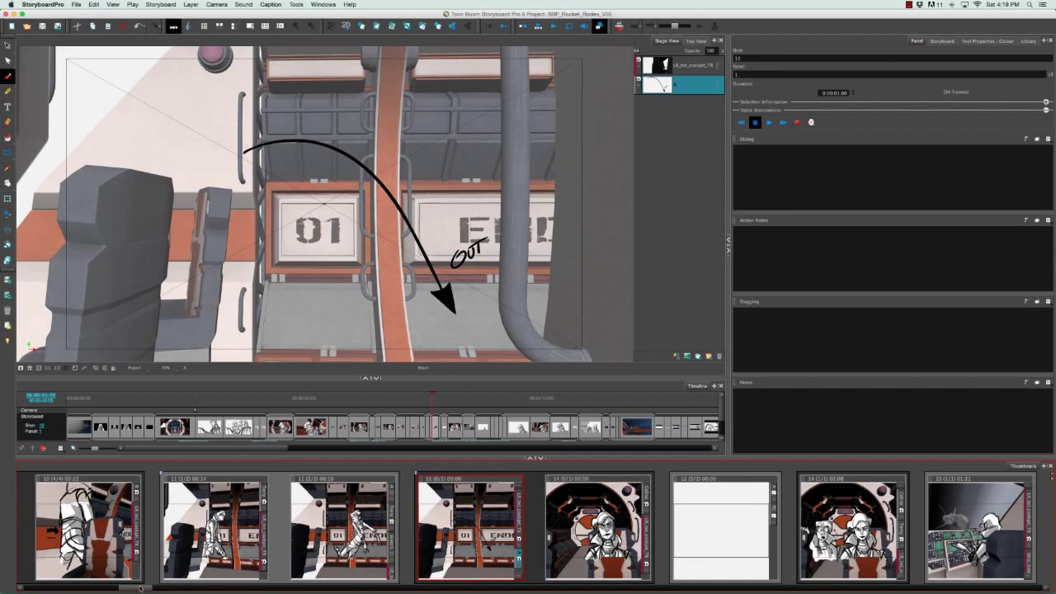
scroll(144, 588, right, 2)
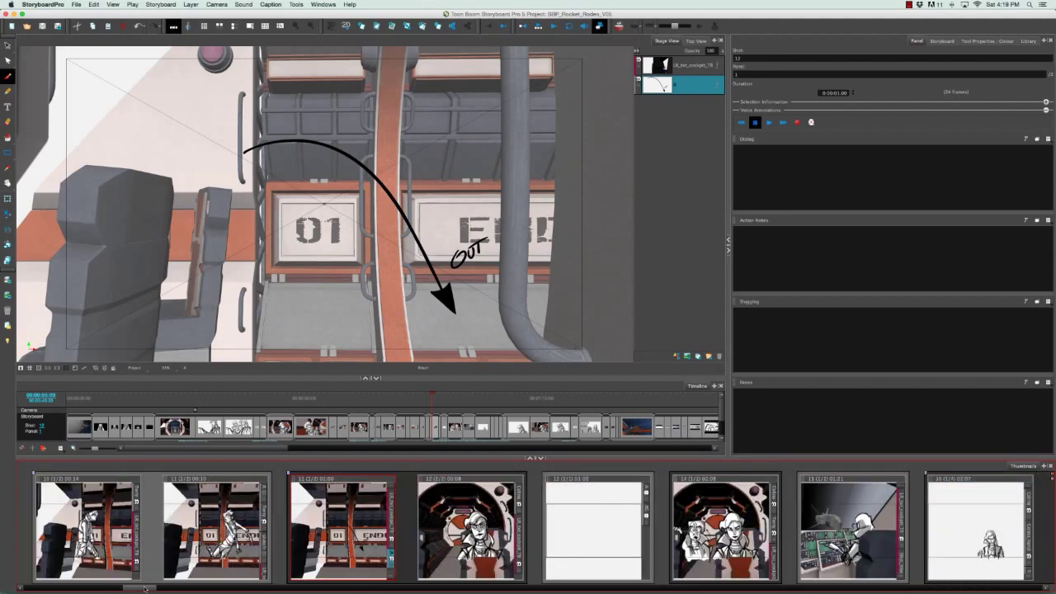